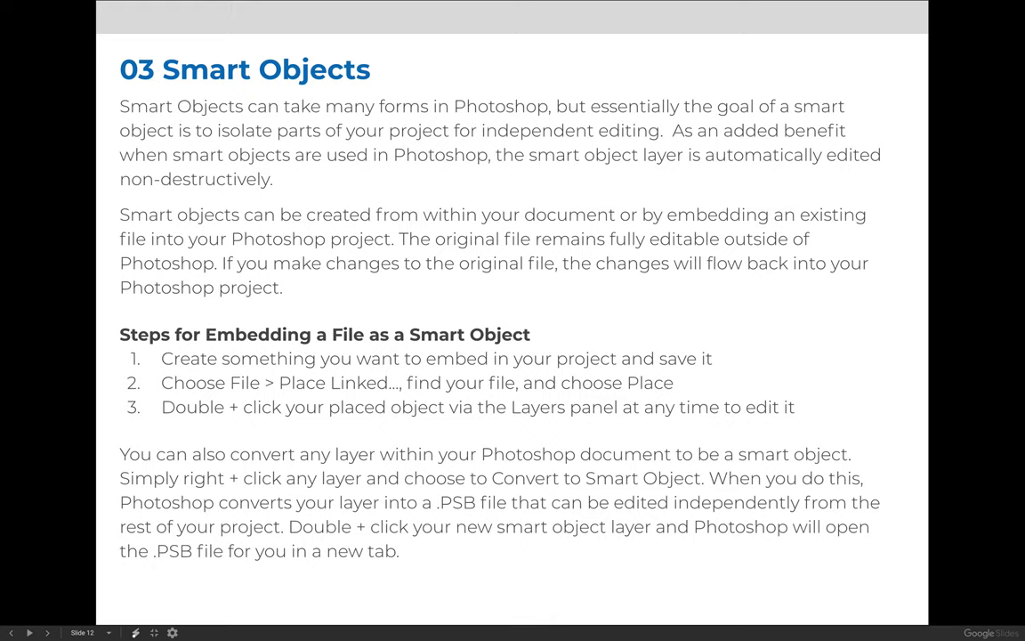
Exit the full-screen '03 Smart Objects' Google Slides presentation with Esc
{"action": "key", "text": "Escape"}
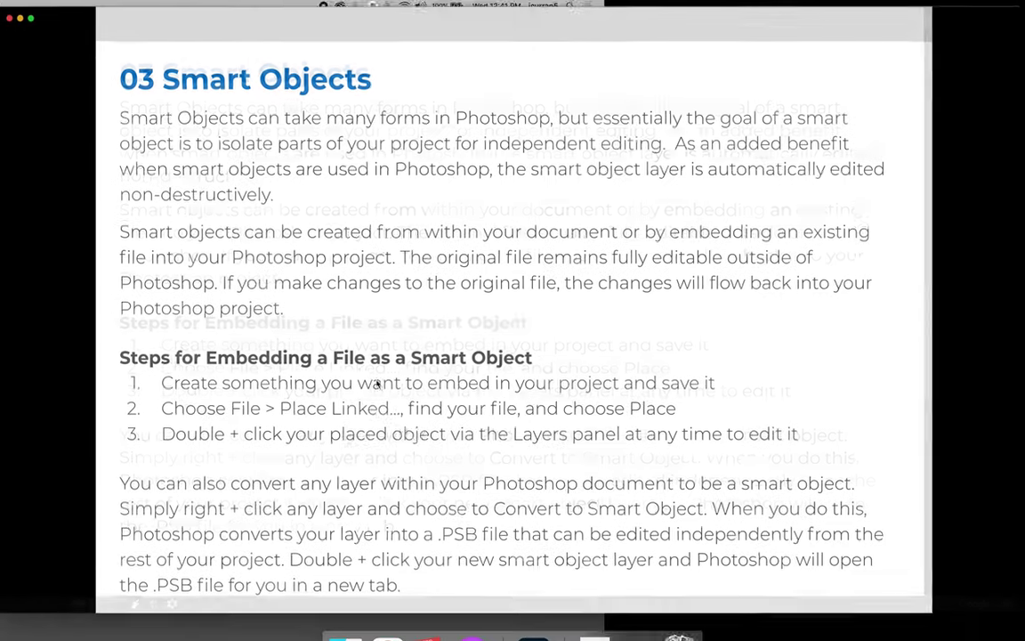
In Layers.jpg, unlock the Background into Layer 0 and convert Layer 0 to a smart object
{"action": "left_click", "coordinate": [533, 614]}
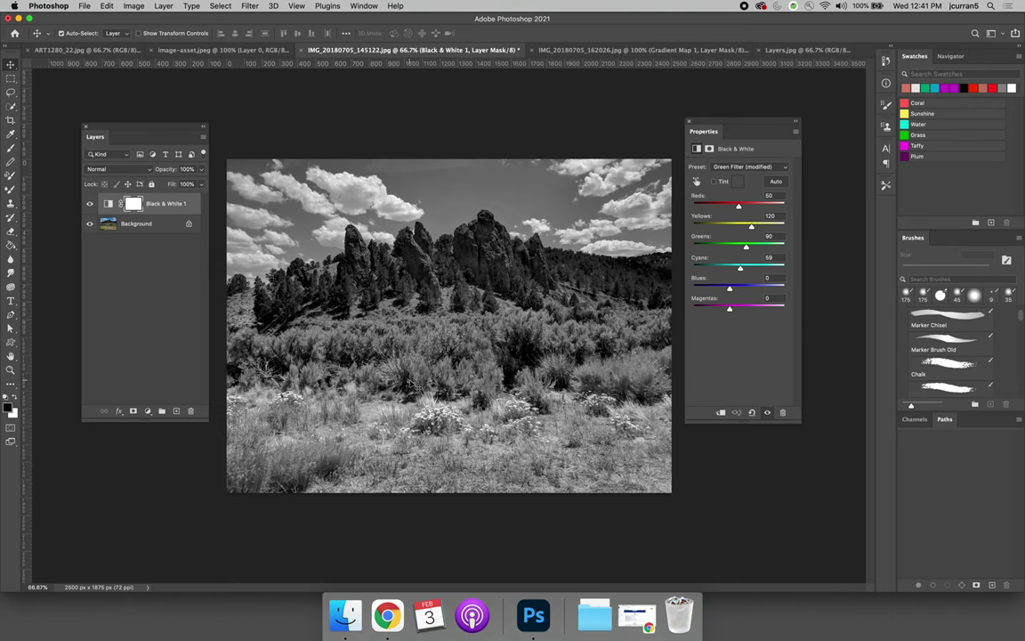
{"action": "left_click", "coordinate": [578, 51]}
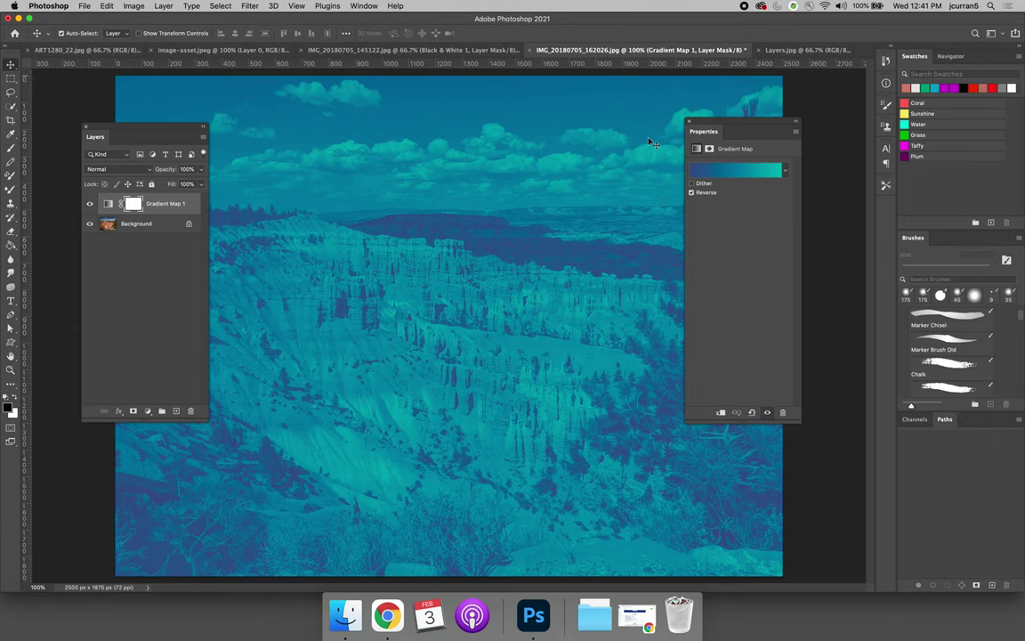
{"action": "left_click", "coordinate": [804, 51]}
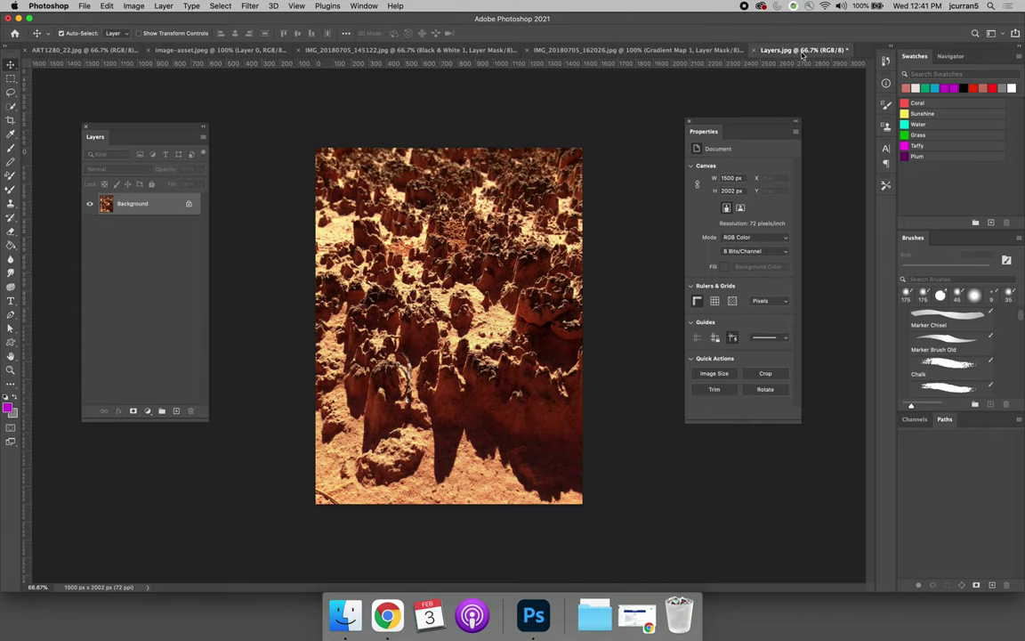
{"action": "left_click_drag", "start_coordinate": [149, 134], "coordinate": [211, 159]}
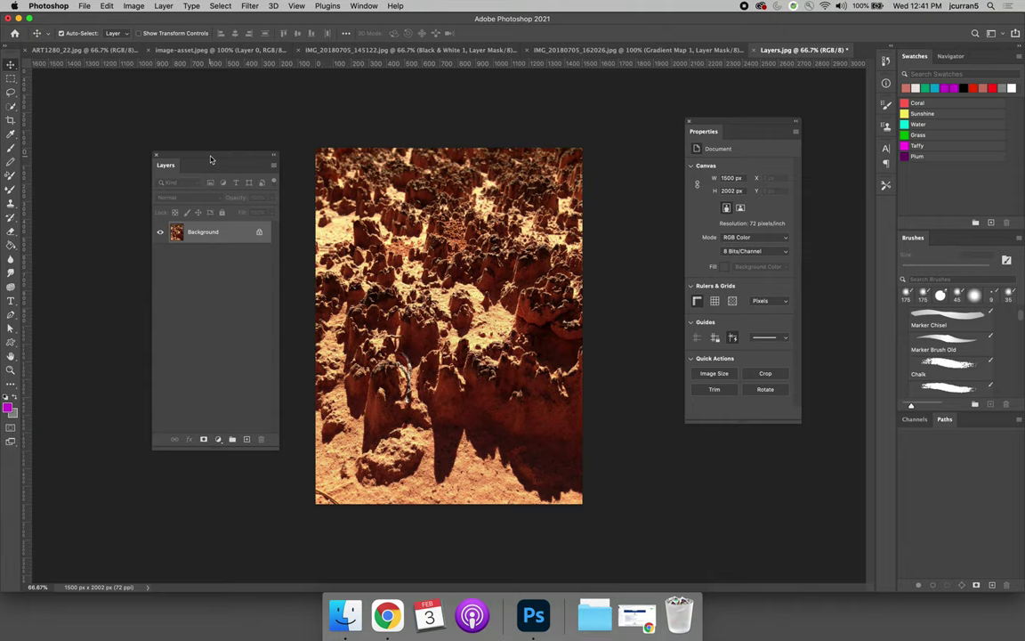
{"action": "left_click", "coordinate": [259, 231]}
{"action": "right_click", "coordinate": [218, 238]}
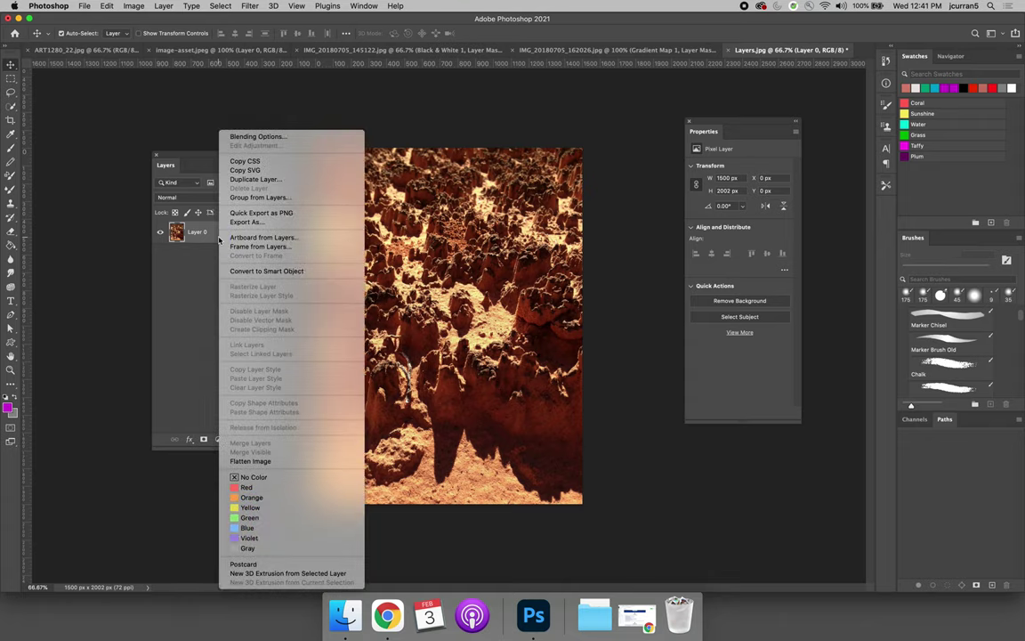
{"action": "left_click", "coordinate": [240, 271]}
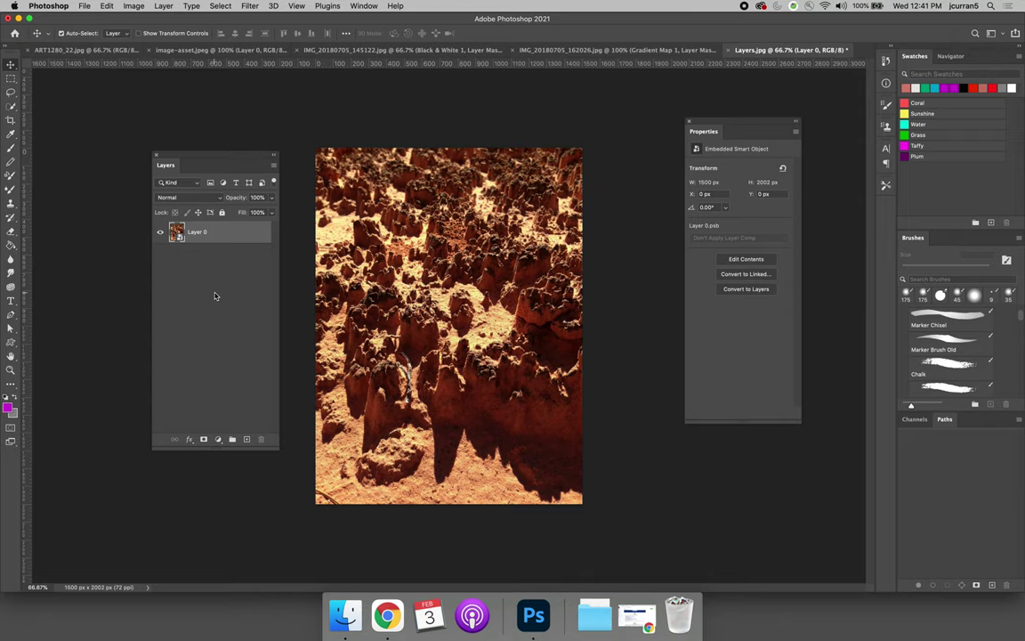
Add a Gradient Map adjustment layer using the Basics black-to-white preset above Layer 0
{"action": "left_click", "coordinate": [218, 440]}
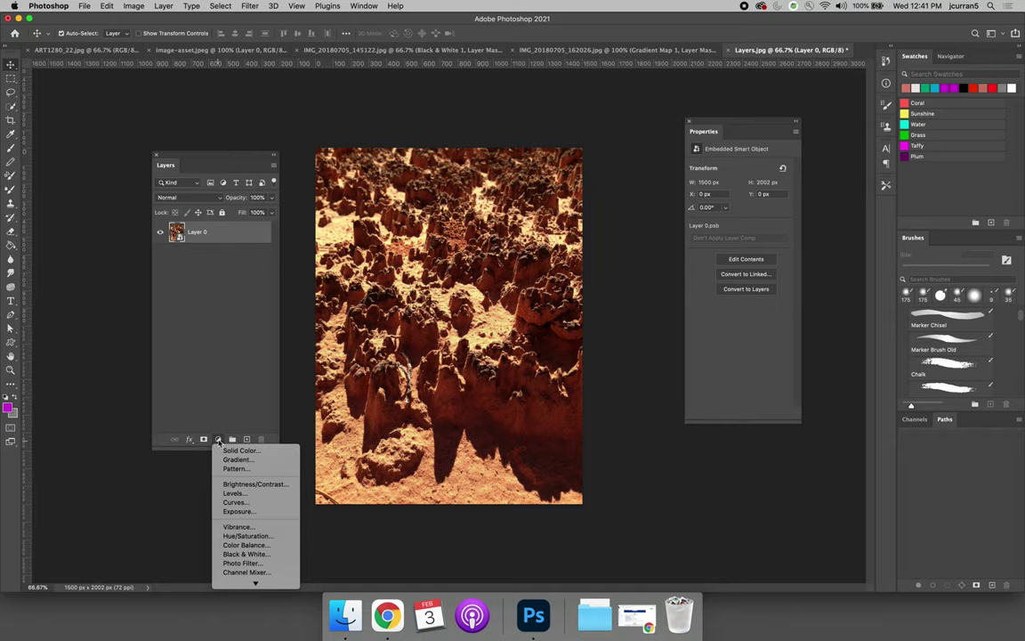
{"action": "mouse_move", "coordinate": [257, 582]}
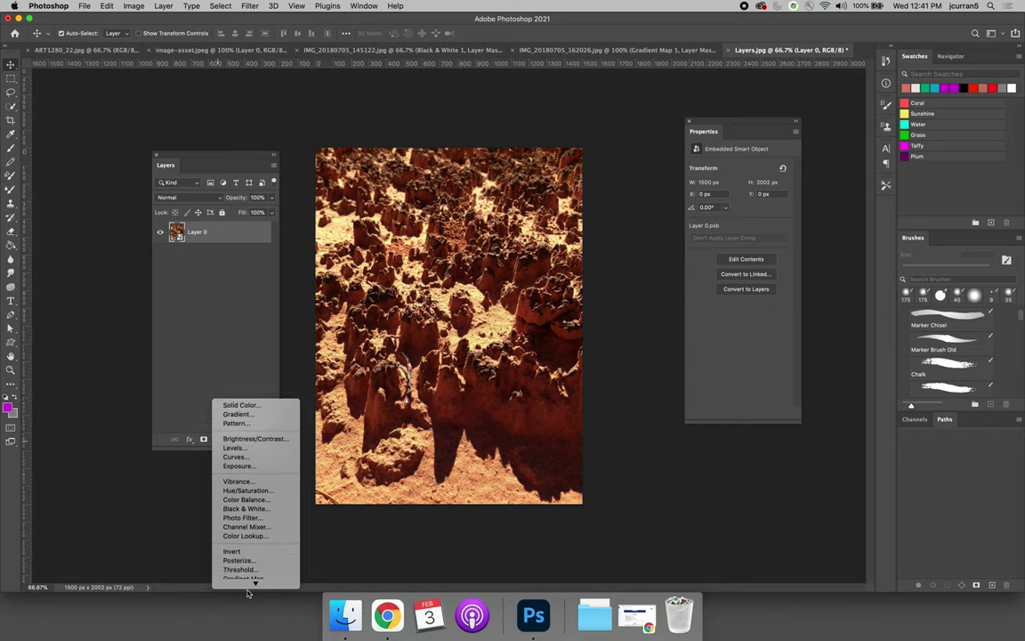
{"action": "left_click", "coordinate": [246, 573]}
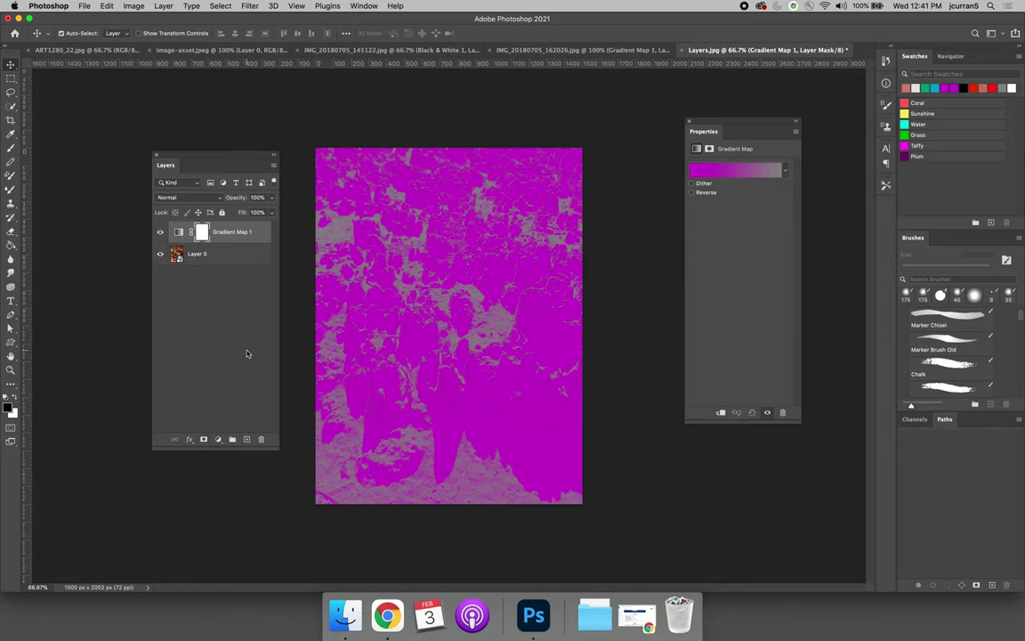
{"action": "left_click", "coordinate": [703, 169]}
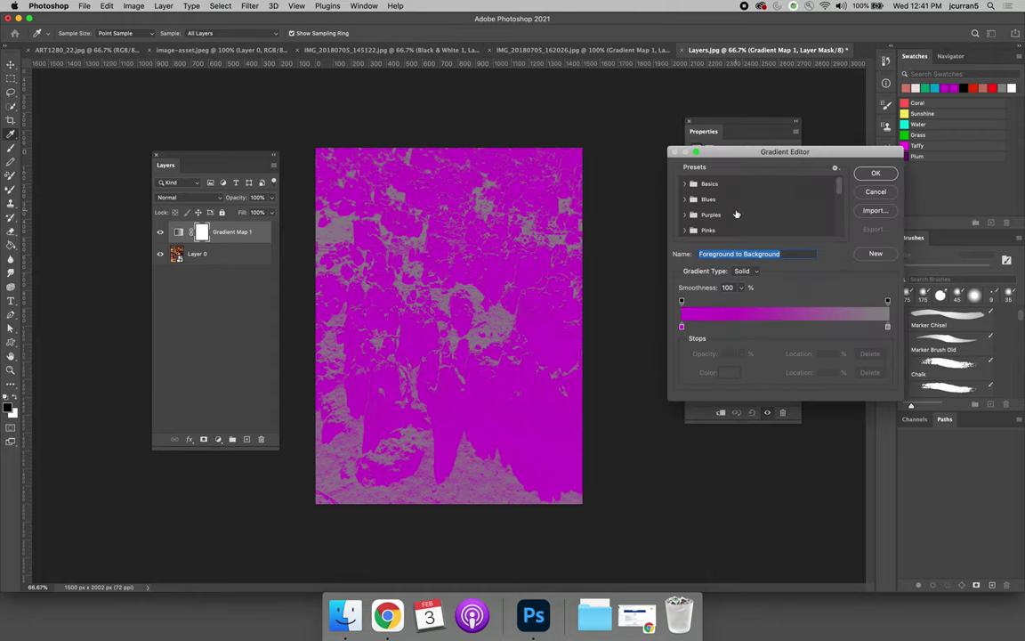
{"action": "left_click", "coordinate": [685, 184]}
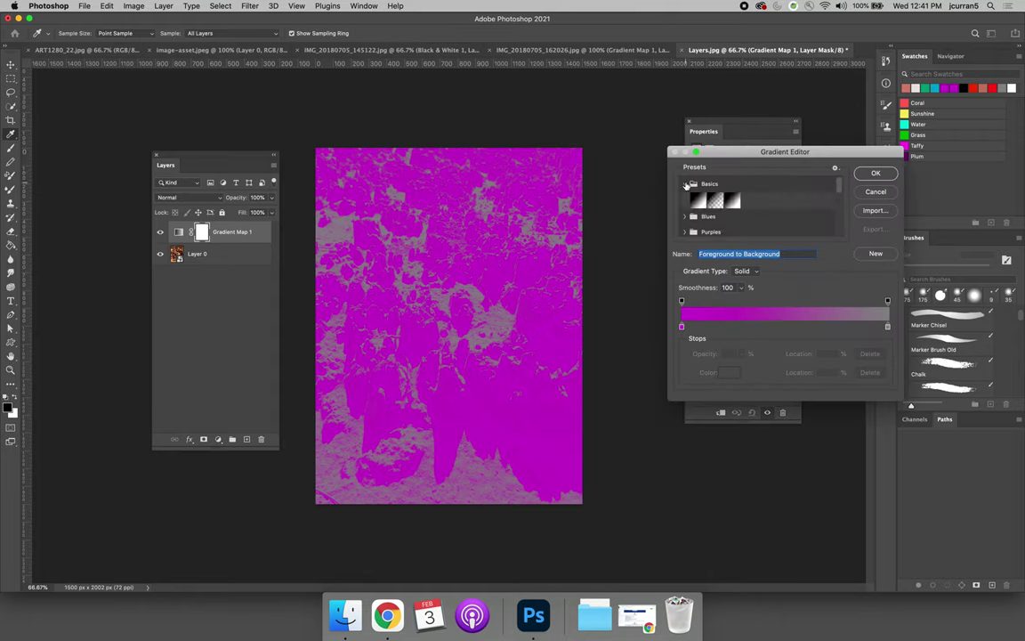
{"action": "left_click", "coordinate": [732, 200]}
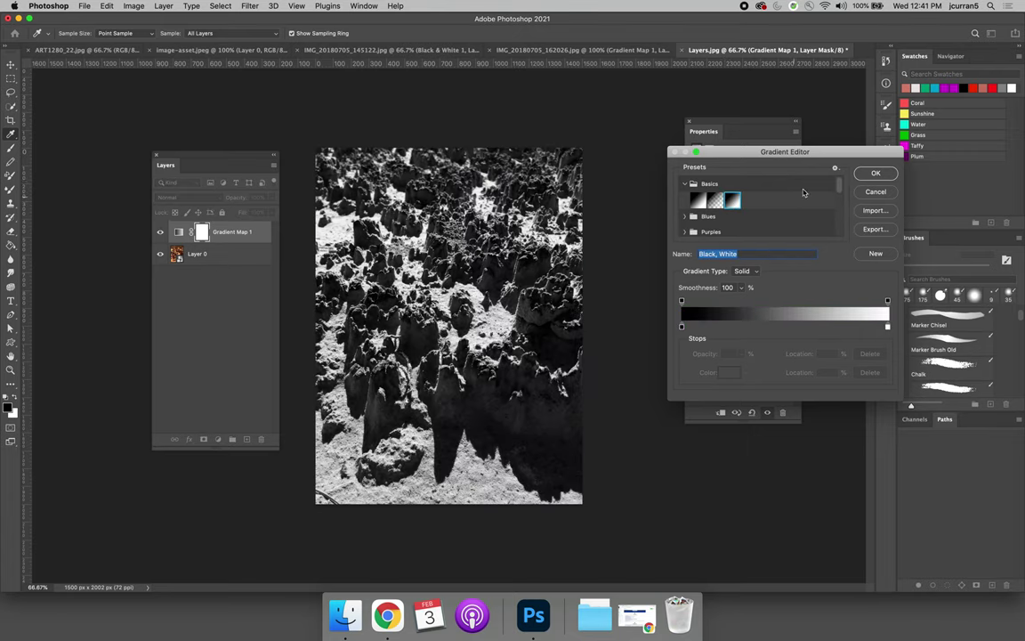
{"action": "left_click", "coordinate": [876, 173]}
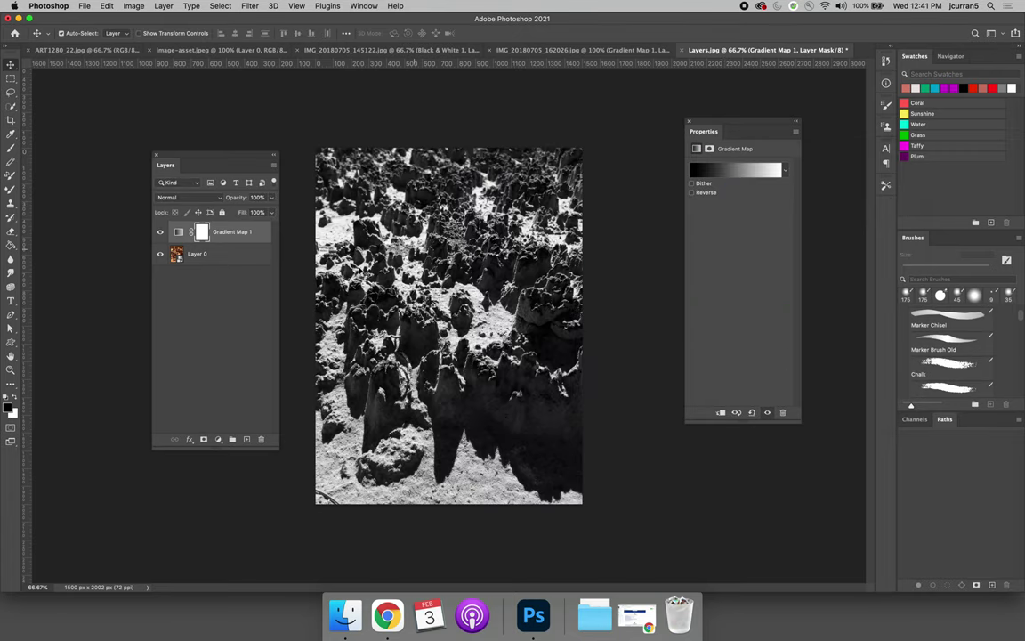
{"action": "left_click", "coordinate": [201, 284]}
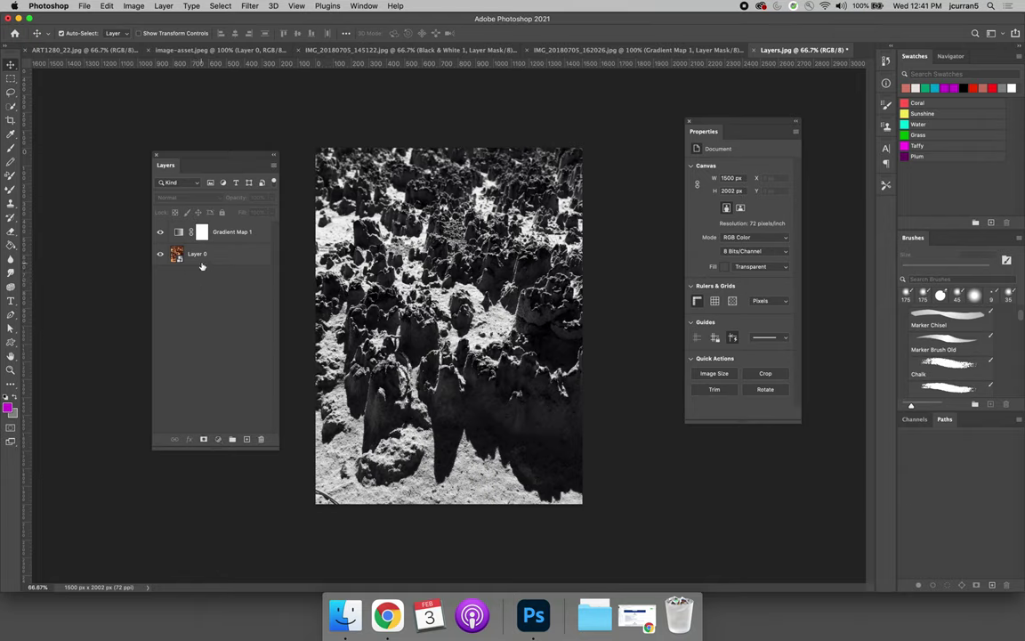
{"action": "left_click", "coordinate": [185, 253]}
{"action": "left_click", "coordinate": [134, 5]}
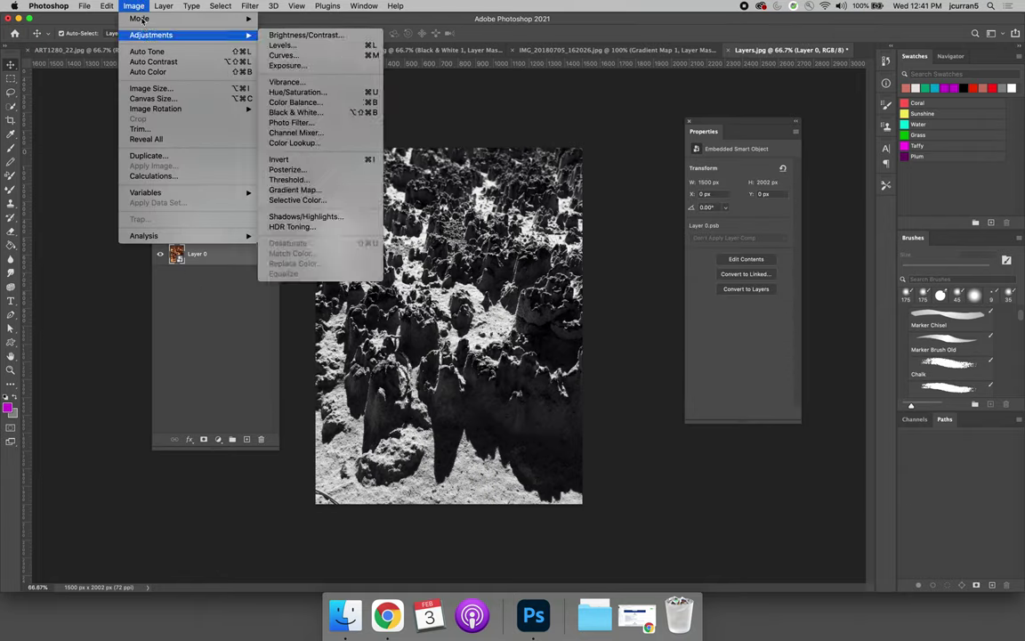
{"action": "left_click", "coordinate": [201, 292]}
{"action": "left_click", "coordinate": [200, 292]}
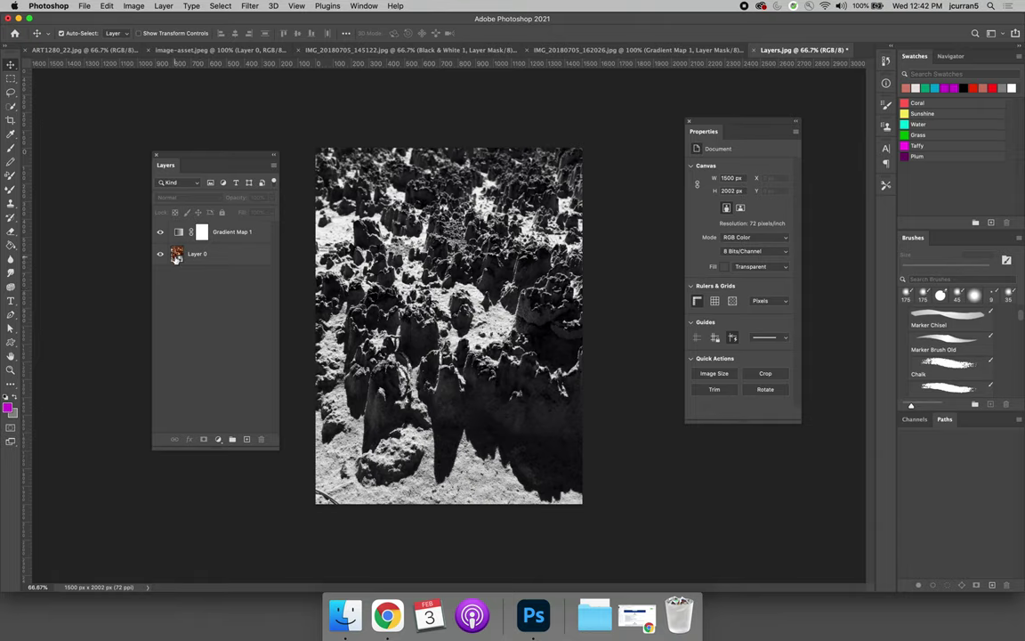
Open the Layer 0 smart object's contents as Layer 0.psb
{"action": "double_click", "coordinate": [176, 254]}
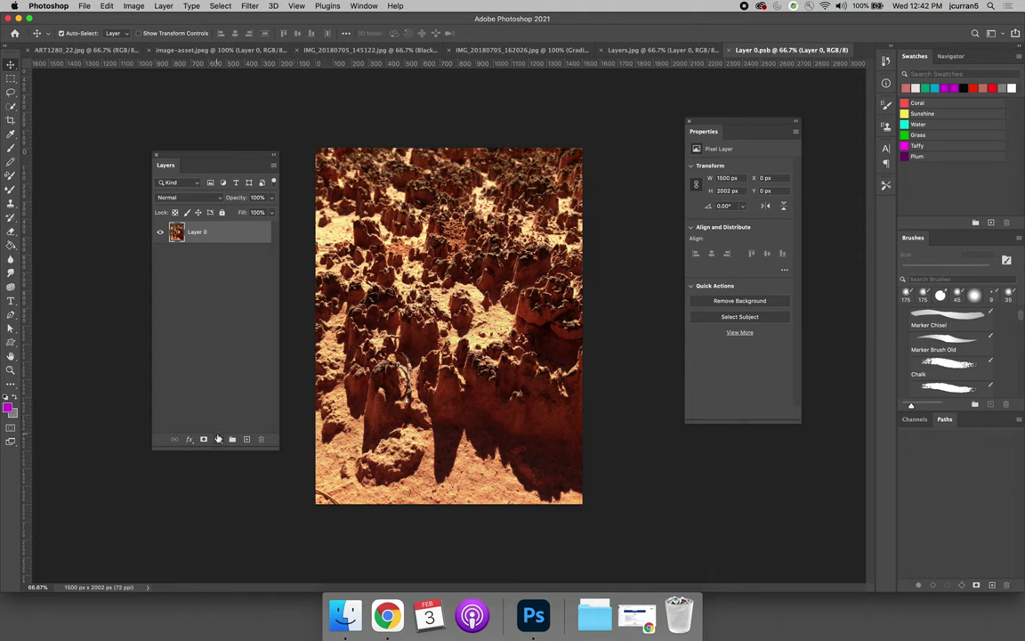
Lasso and cut out the central rock formations, then save and close Layer 0.psb
{"action": "left_click", "coordinate": [218, 440]}
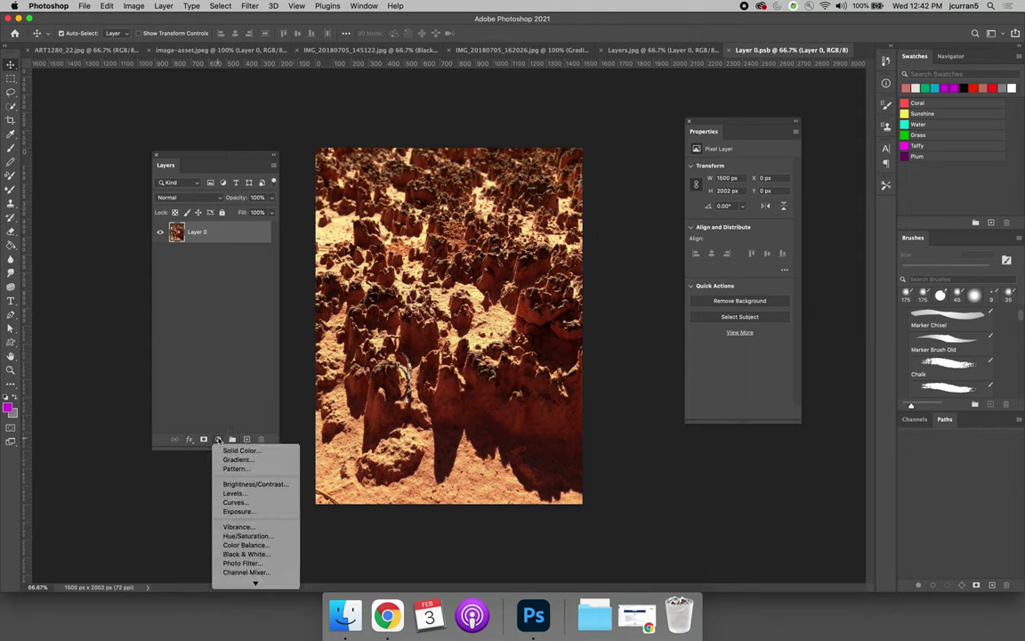
{"action": "left_click", "coordinate": [191, 331]}
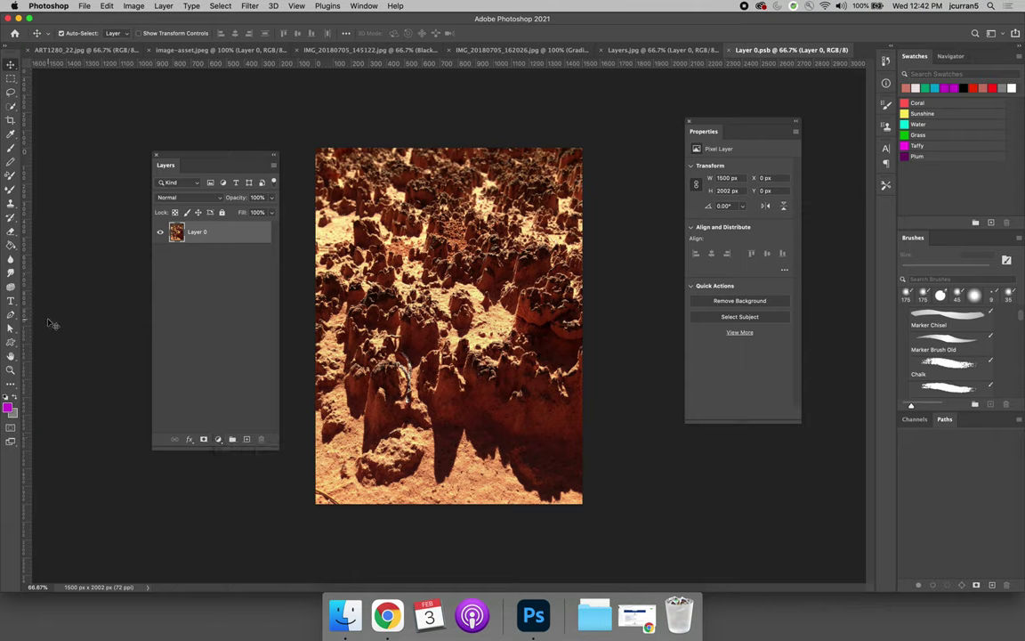
{"action": "left_click", "coordinate": [11, 92]}
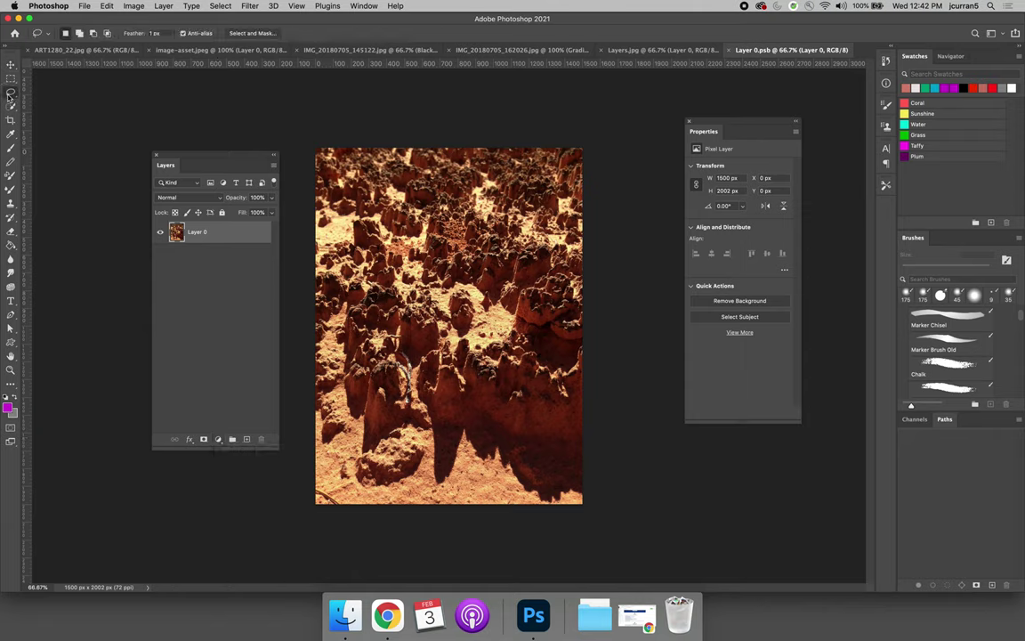
{"action": "mouse_move", "coordinate": [413, 197]}
{"action": "left_mouse_down"}
{"action": "mouse_move", "coordinate": [390, 232]}
{"action": "mouse_move", "coordinate": [405, 216]}
{"action": "mouse_move", "coordinate": [534, 329]}
{"action": "mouse_move", "coordinate": [549, 382]}
{"action": "mouse_move", "coordinate": [451, 449]}
{"action": "mouse_move", "coordinate": [369, 343]}
{"action": "mouse_move", "coordinate": [366, 245]}
{"action": "left_mouse_up"}
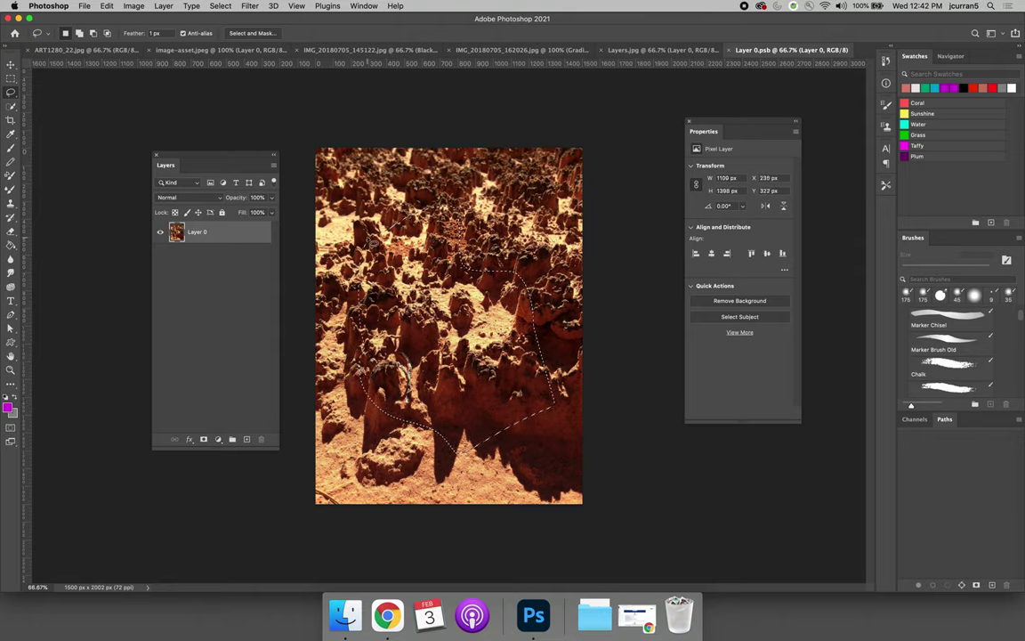
{"action": "key", "text": "super+c"}
{"action": "key", "text": "super+x"}
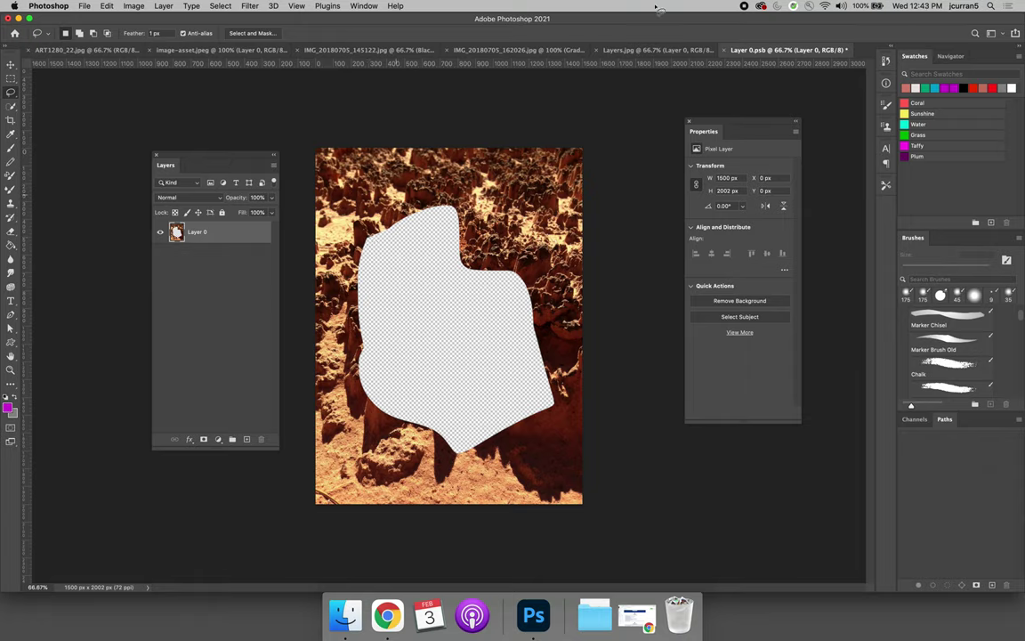
{"action": "left_click", "coordinate": [725, 50]}
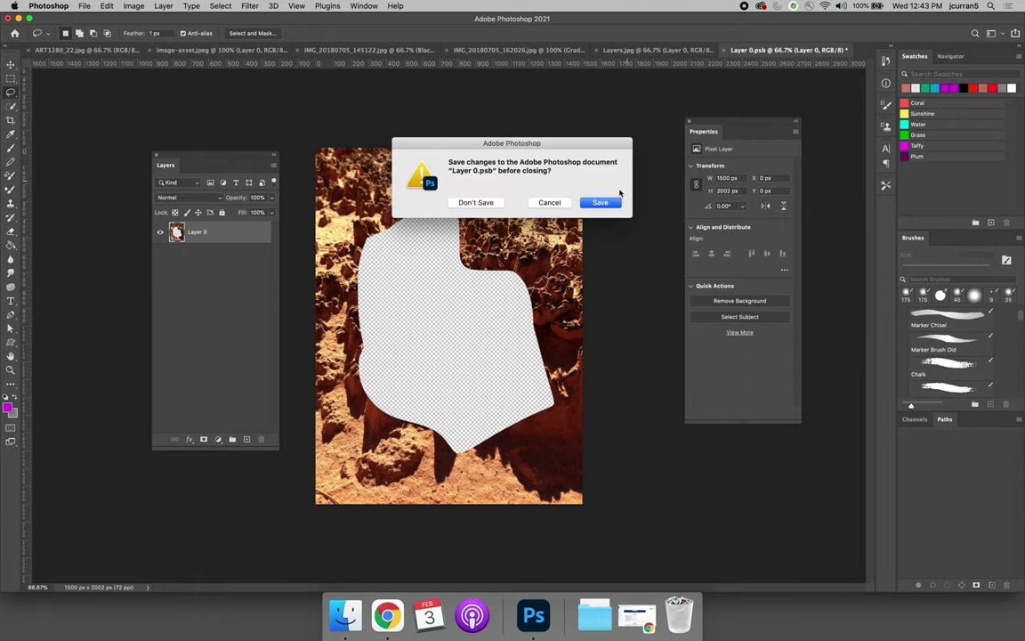
{"action": "left_click", "coordinate": [600, 202]}
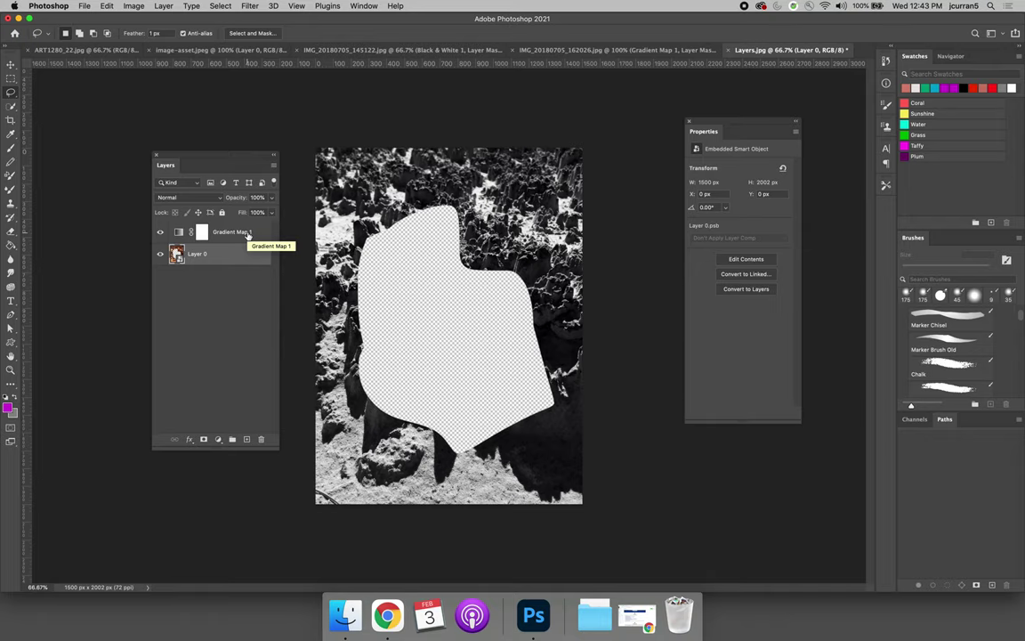
Undo the cutout and gradient map edits to restore the whole rock photo
{"action": "key", "text": "super+z"}
{"action": "key", "text": "super+z"}
{"action": "key", "text": "super+z"}
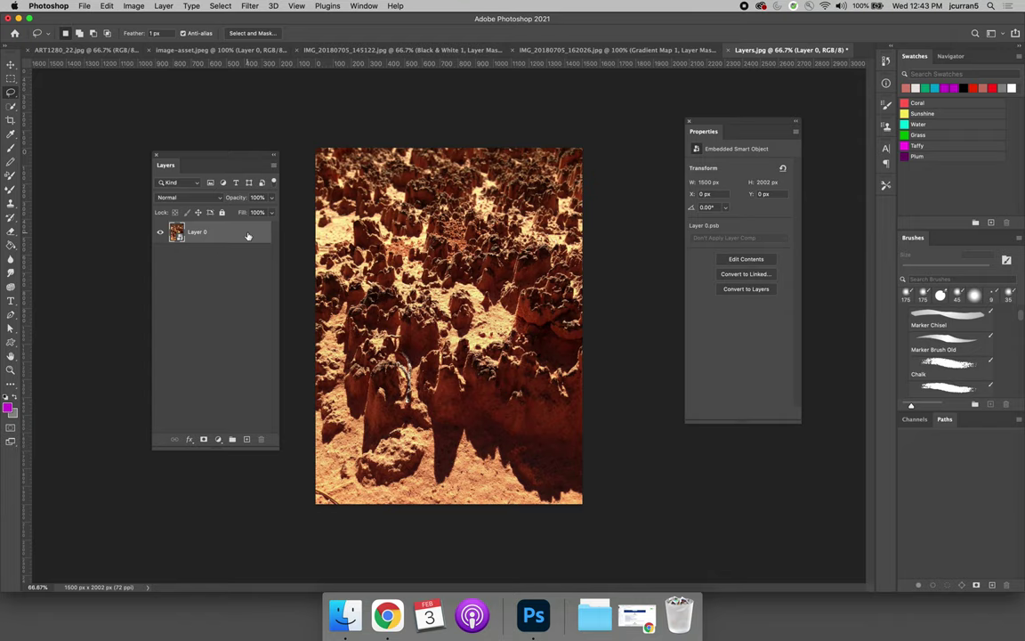
Open the Layer 0 smart object's contents as Layer 01.psb
{"action": "double_click", "coordinate": [175, 233]}
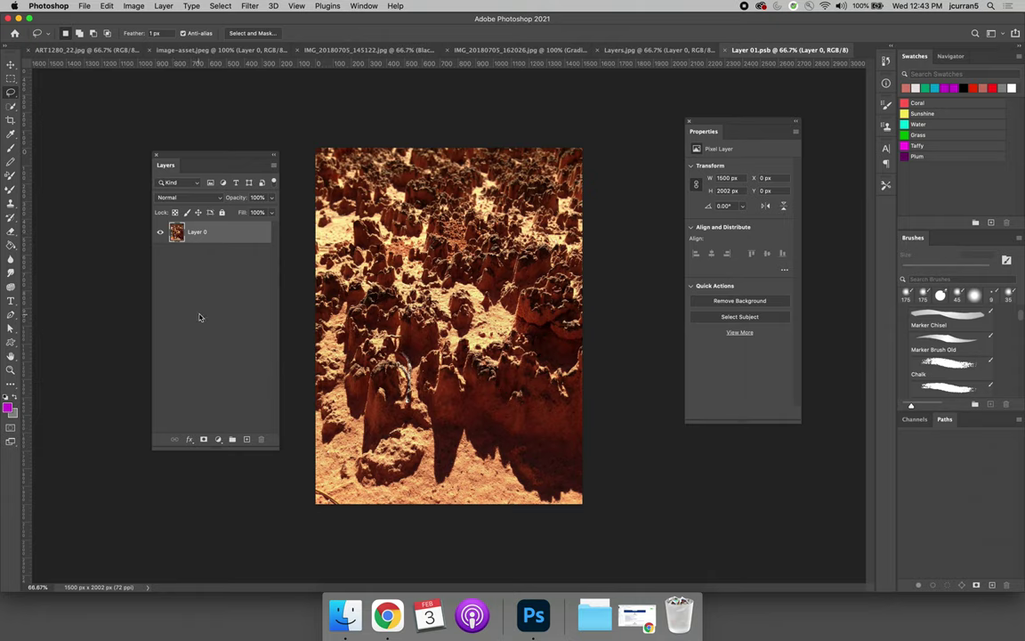
Add an Infrared-preset Black & White adjustment in Layer 01.psb and save it back to Layers.jpg
{"action": "left_click", "coordinate": [219, 439]}
{"action": "mouse_move", "coordinate": [255, 583]}
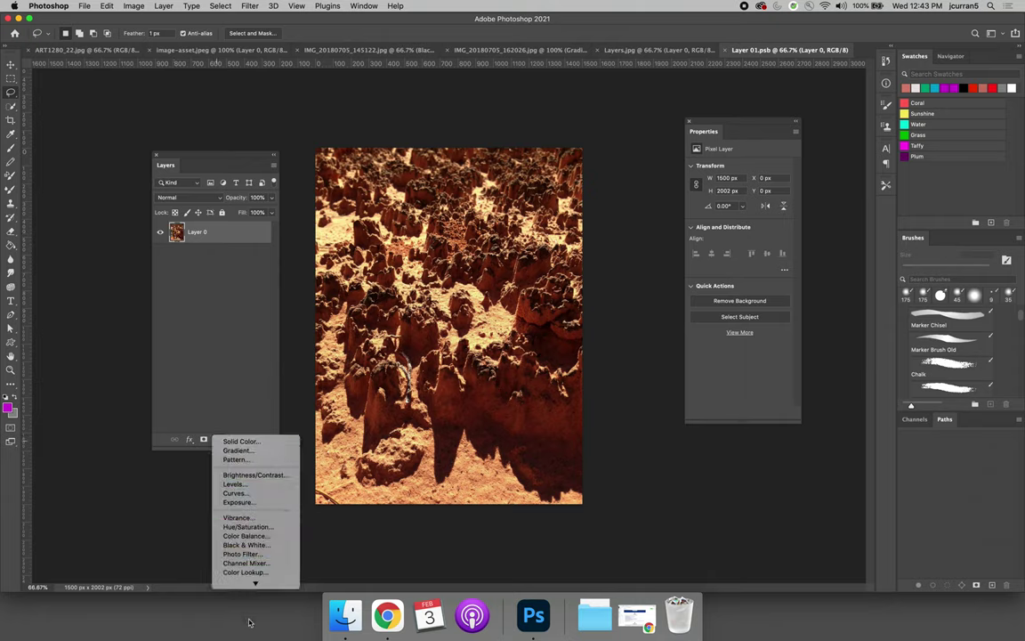
{"action": "left_click", "coordinate": [259, 505]}
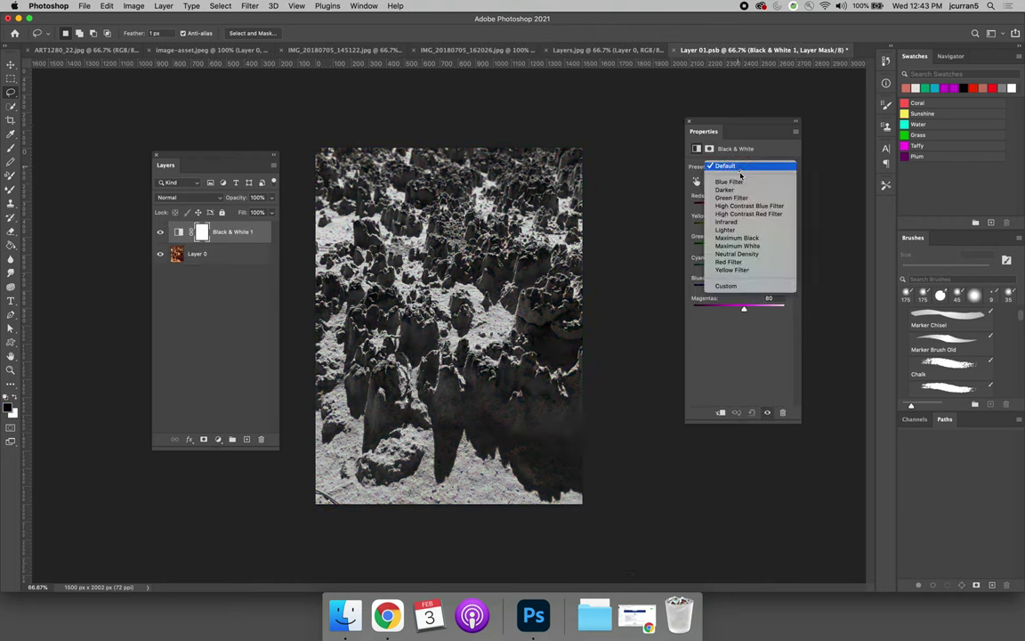
{"action": "left_click", "coordinate": [739, 221]}
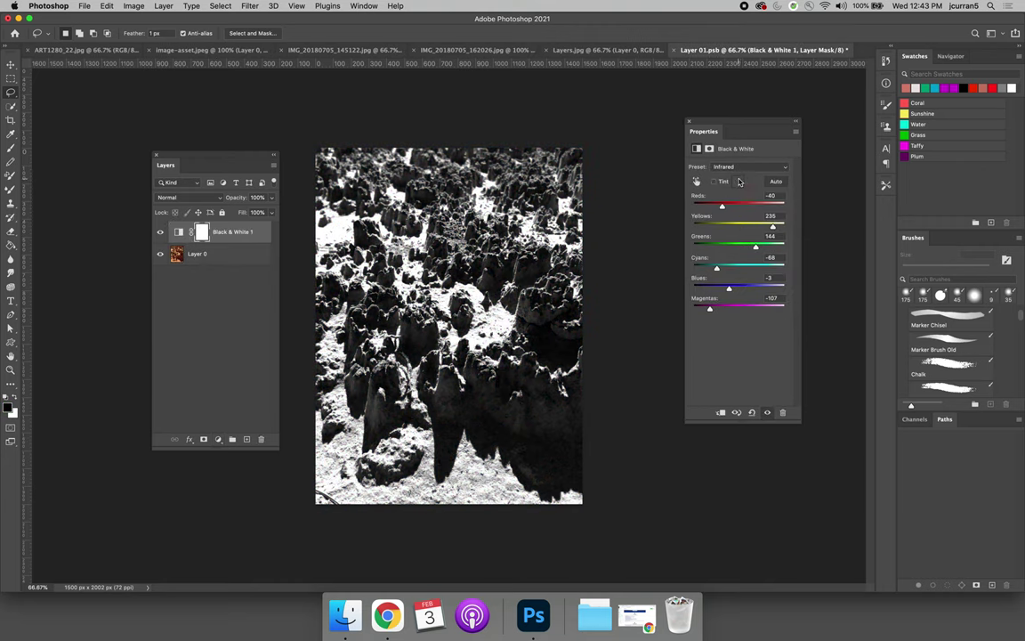
{"action": "left_click", "coordinate": [675, 52]}
{"action": "left_click", "coordinate": [598, 201]}
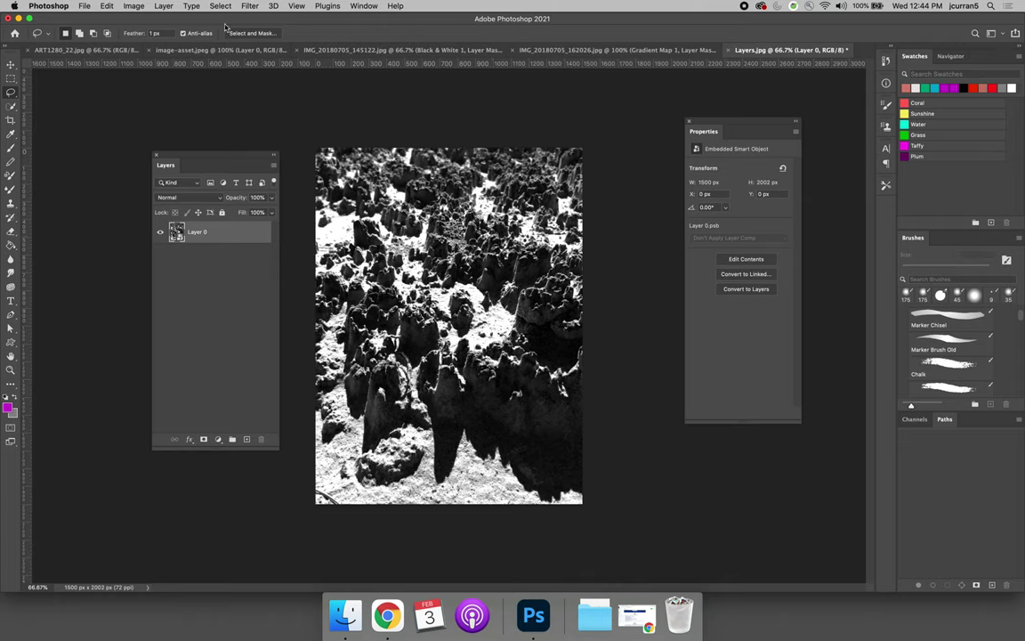
Open the File menu to reach the Place Linked command
{"action": "left_click", "coordinate": [79, 8]}
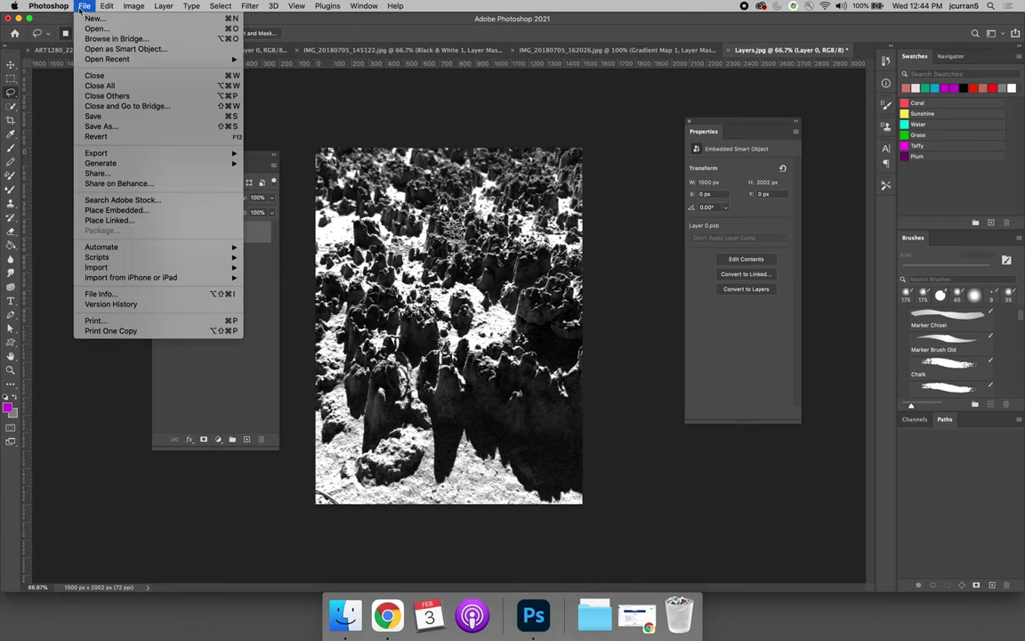
Place ART1280_44.psd from the Selections 101 folder as a linked layer and commit it
{"action": "left_click", "coordinate": [135, 221]}
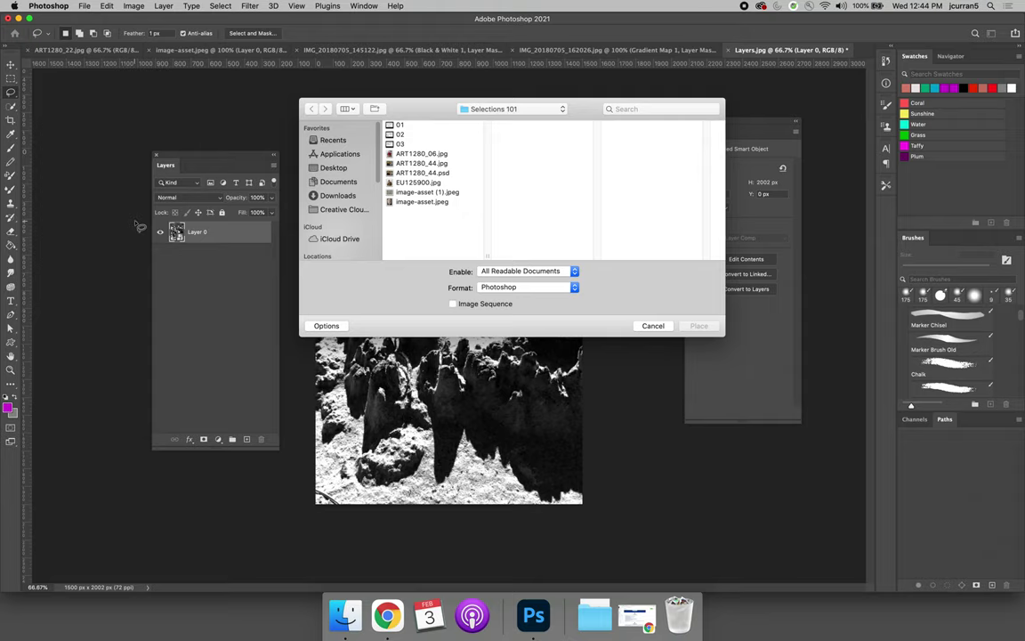
{"action": "left_click", "coordinate": [400, 174]}
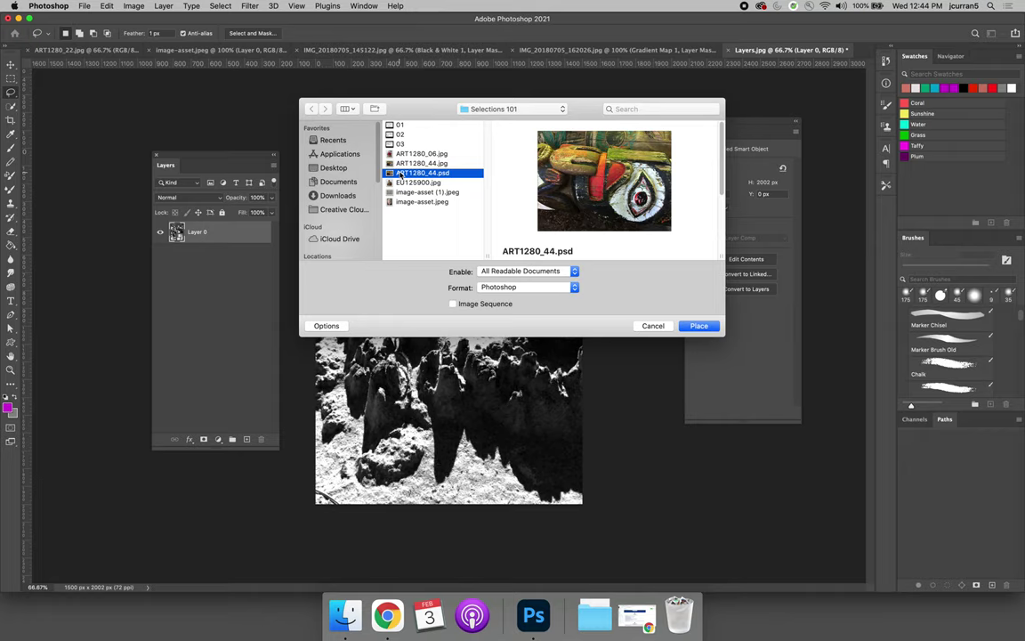
{"action": "left_click", "coordinate": [698, 326]}
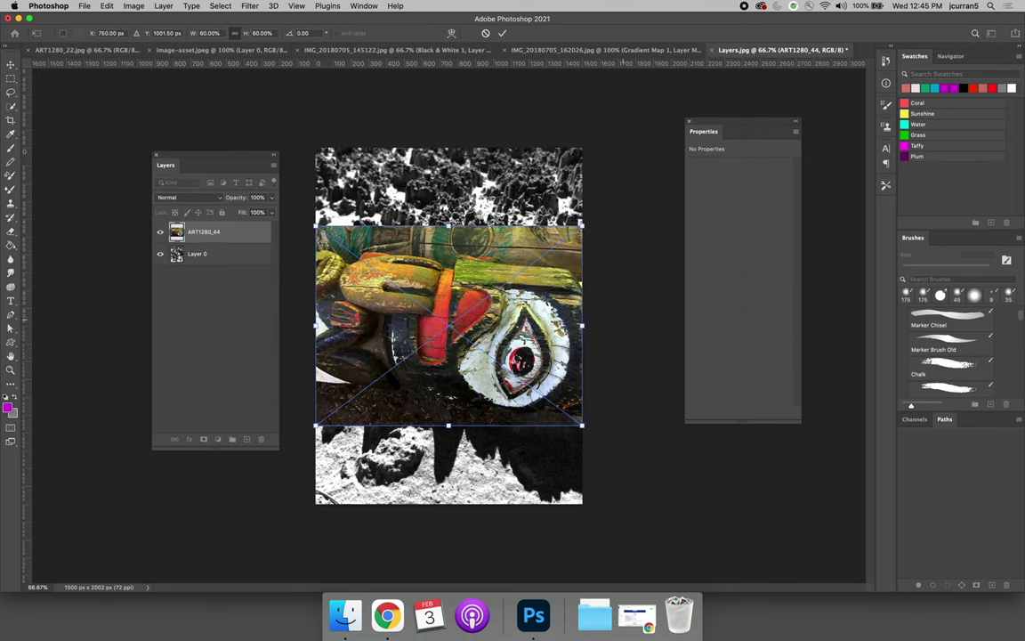
{"action": "key", "text": "Return"}
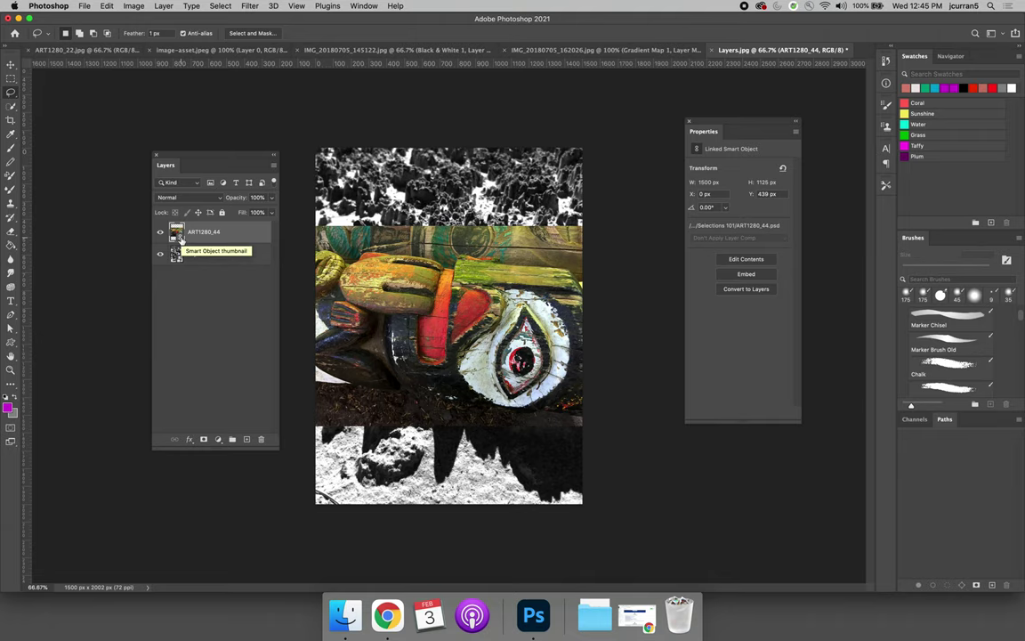
Open the linked ART1280_44 smart object as its own 2500 × 1875 px document
{"action": "double_click", "coordinate": [177, 233]}
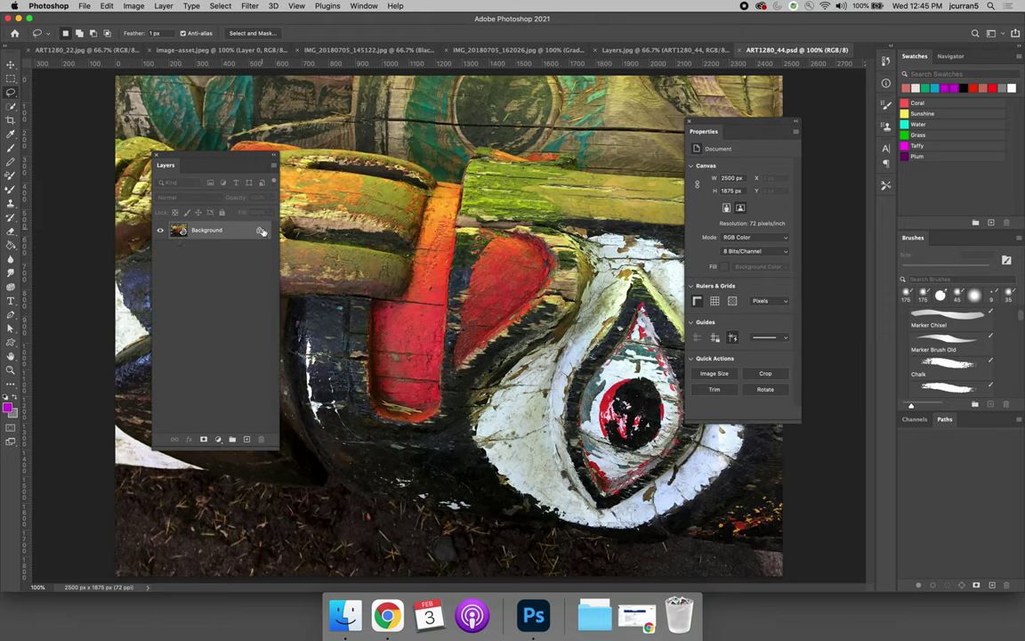
Add a Gradient Map adjustment layer using the Blue_16 preset from the Blues gradients
{"action": "left_click", "coordinate": [218, 438]}
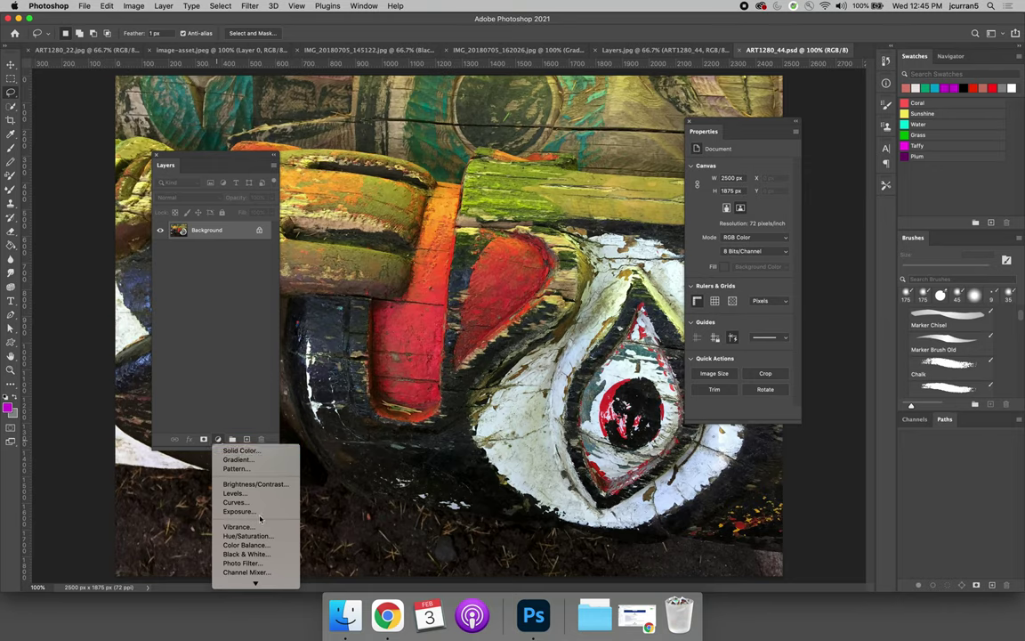
{"action": "left_click", "coordinate": [255, 574]}
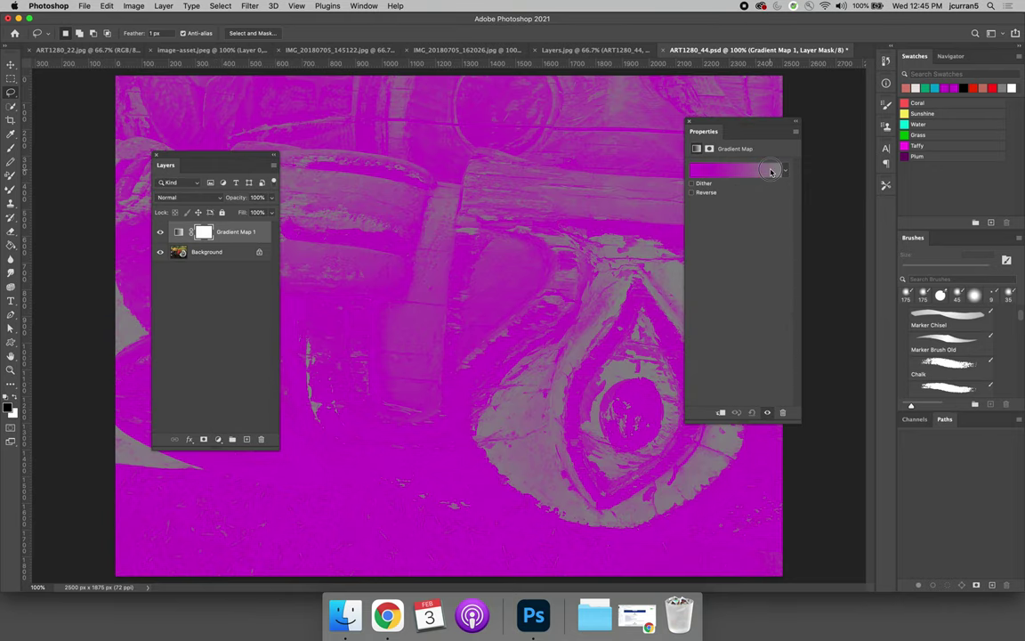
{"action": "left_click", "coordinate": [755, 173]}
{"action": "left_click", "coordinate": [686, 200]}
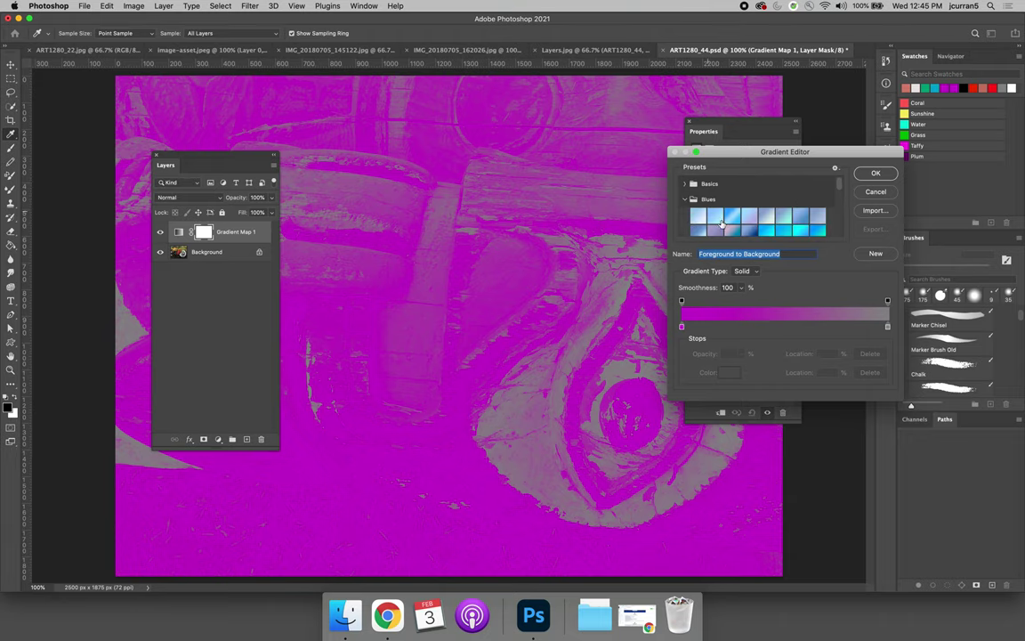
{"action": "left_click", "coordinate": [763, 232]}
{"action": "left_click", "coordinate": [715, 215]}
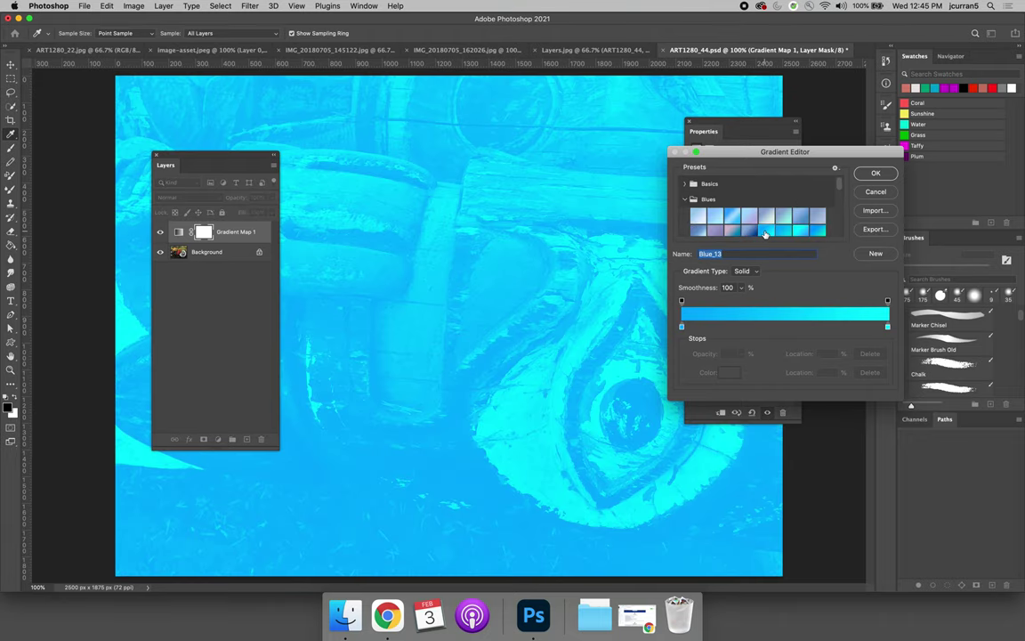
{"action": "left_click", "coordinate": [748, 215]}
{"action": "left_click", "coordinate": [820, 232]}
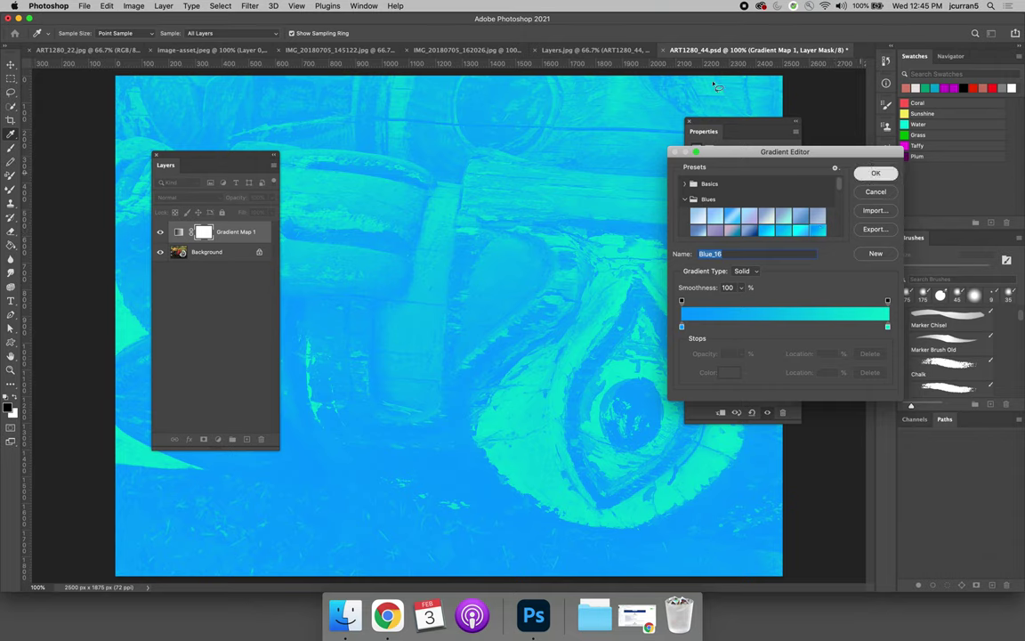
{"action": "left_click", "coordinate": [875, 173]}
Close ART1280_44.psd, saving the recolored file and confirming the format options
{"action": "key", "text": "super+w"}
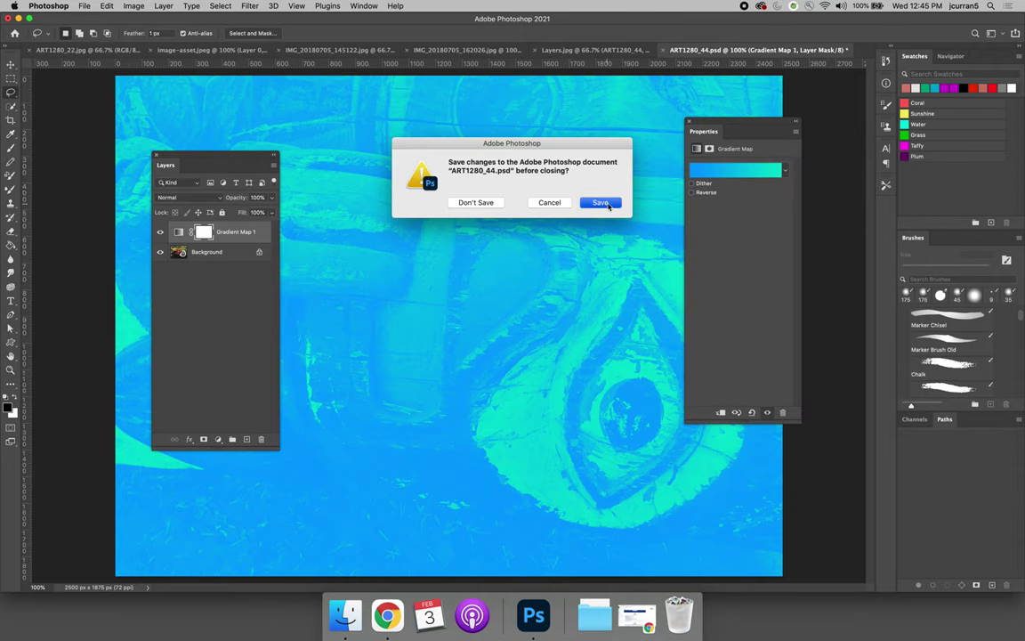
{"action": "left_click", "coordinate": [601, 202]}
{"action": "left_click", "coordinate": [641, 265]}
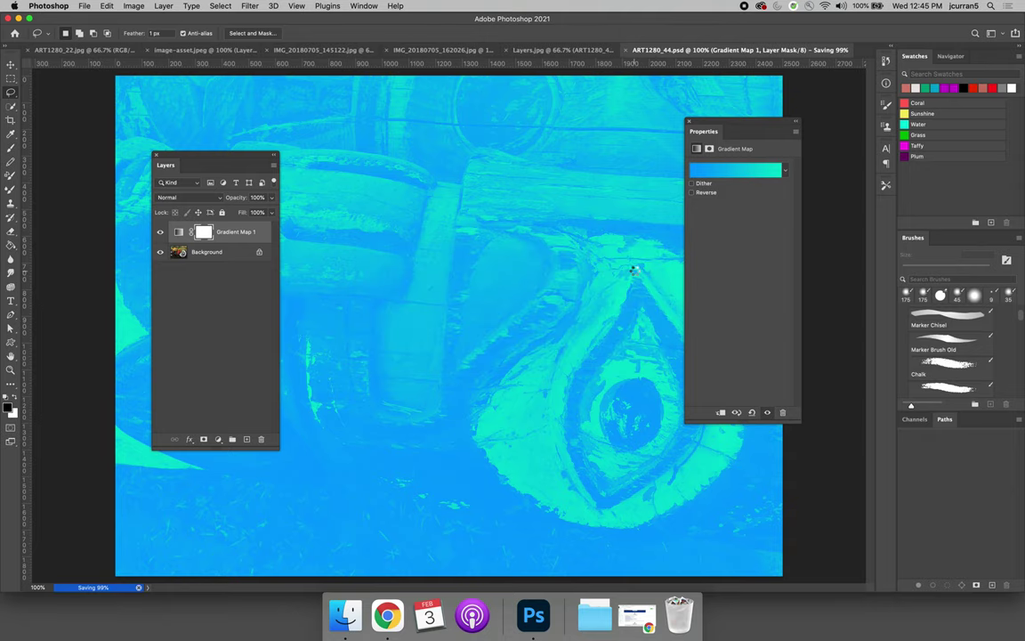